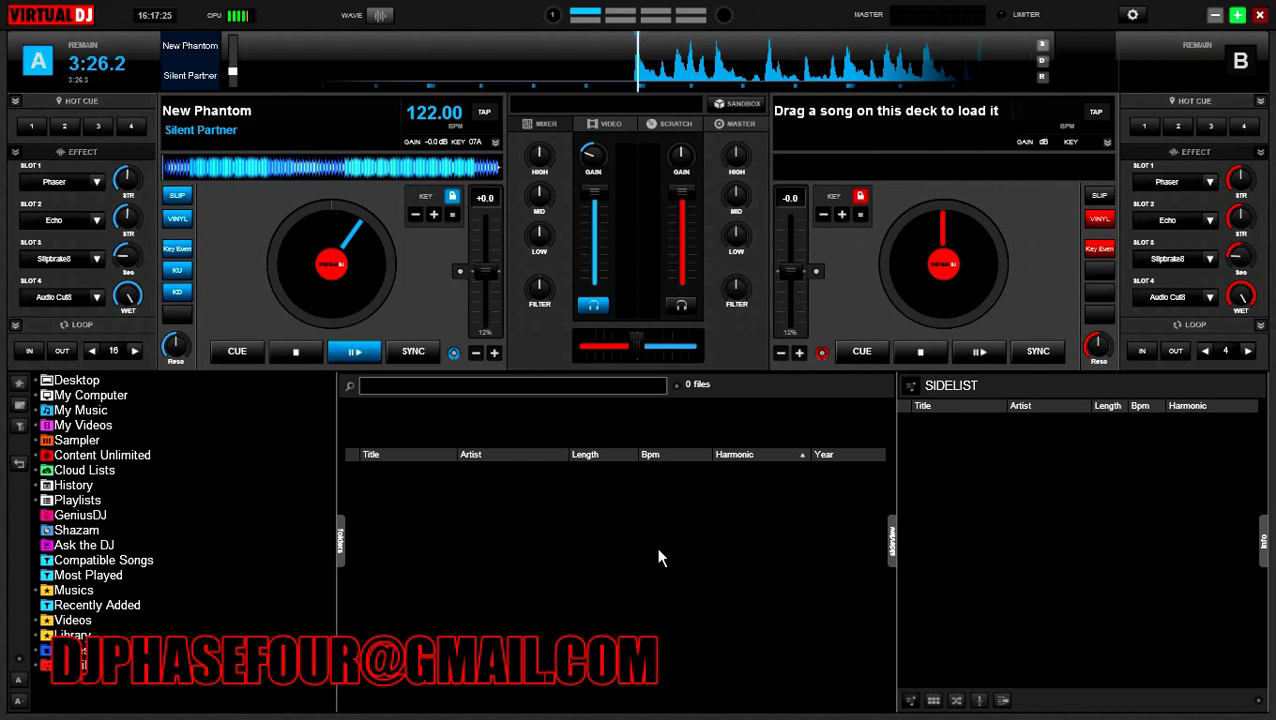
Step: Check the Voxengo Recorder download page in Firefox, then bring up the SoundEffect plugins folder
{"action": "key", "text": "alt+Tab"}
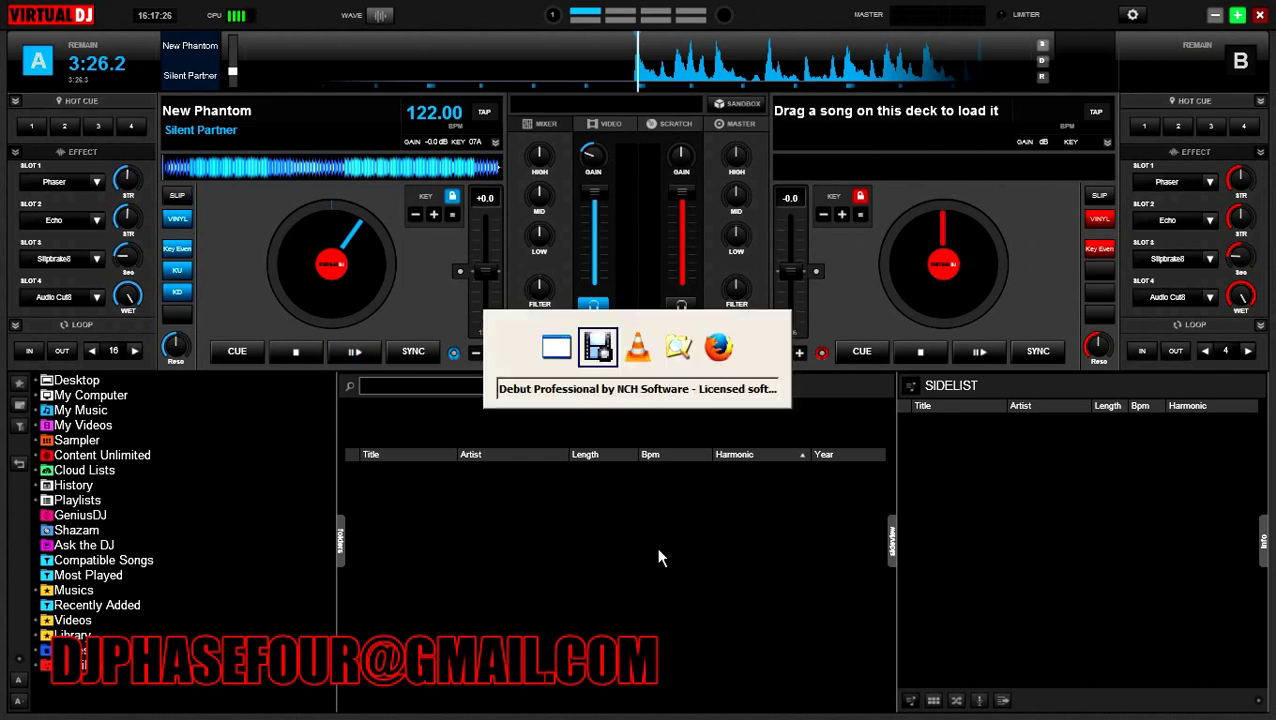
{"action": "key", "text": "alt+Tab"}
{"action": "key", "text": "alt+Tab"}
{"action": "key", "text": "alt+Tab"}
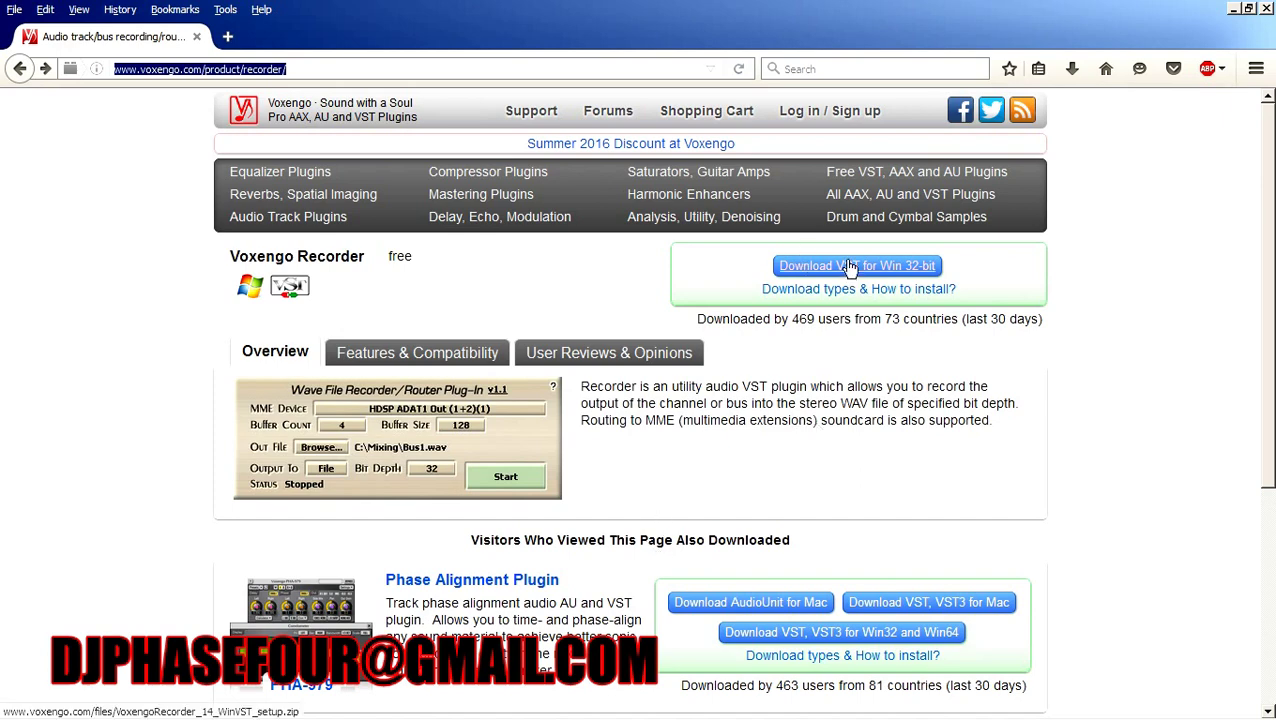
{"action": "mouse_move", "coordinate": [638, 716]}
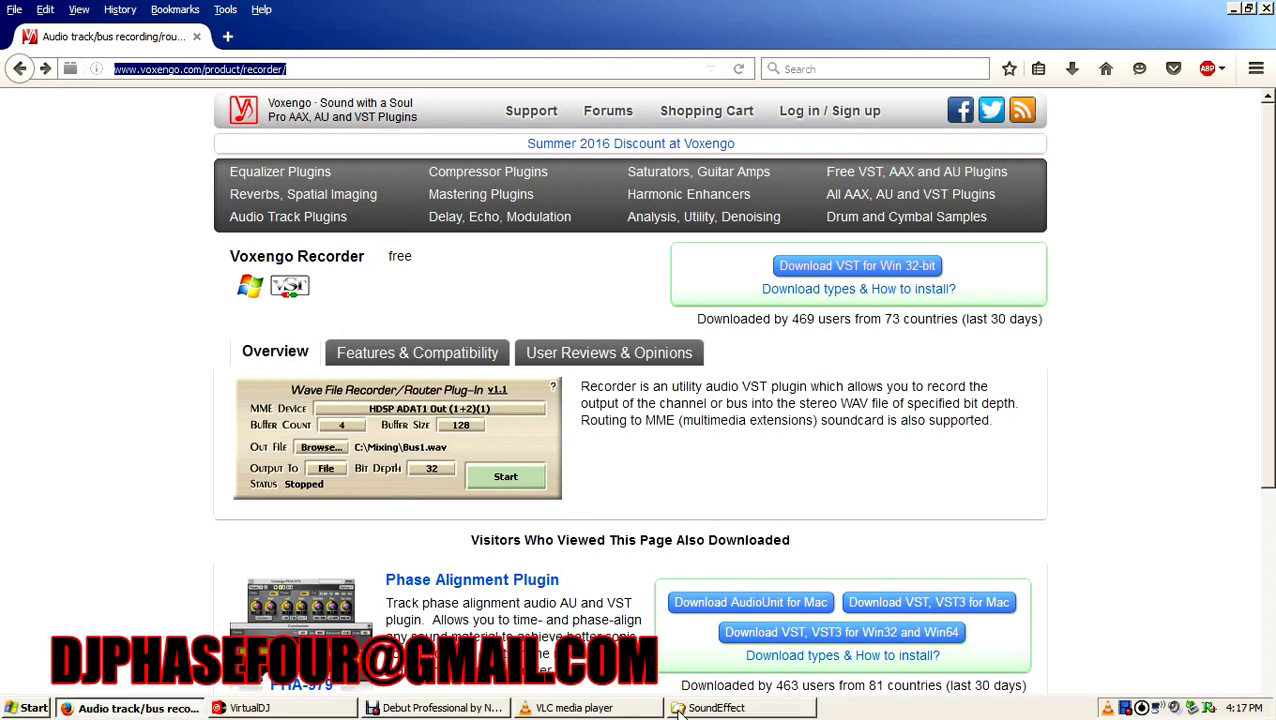
{"action": "left_click", "coordinate": [718, 708]}
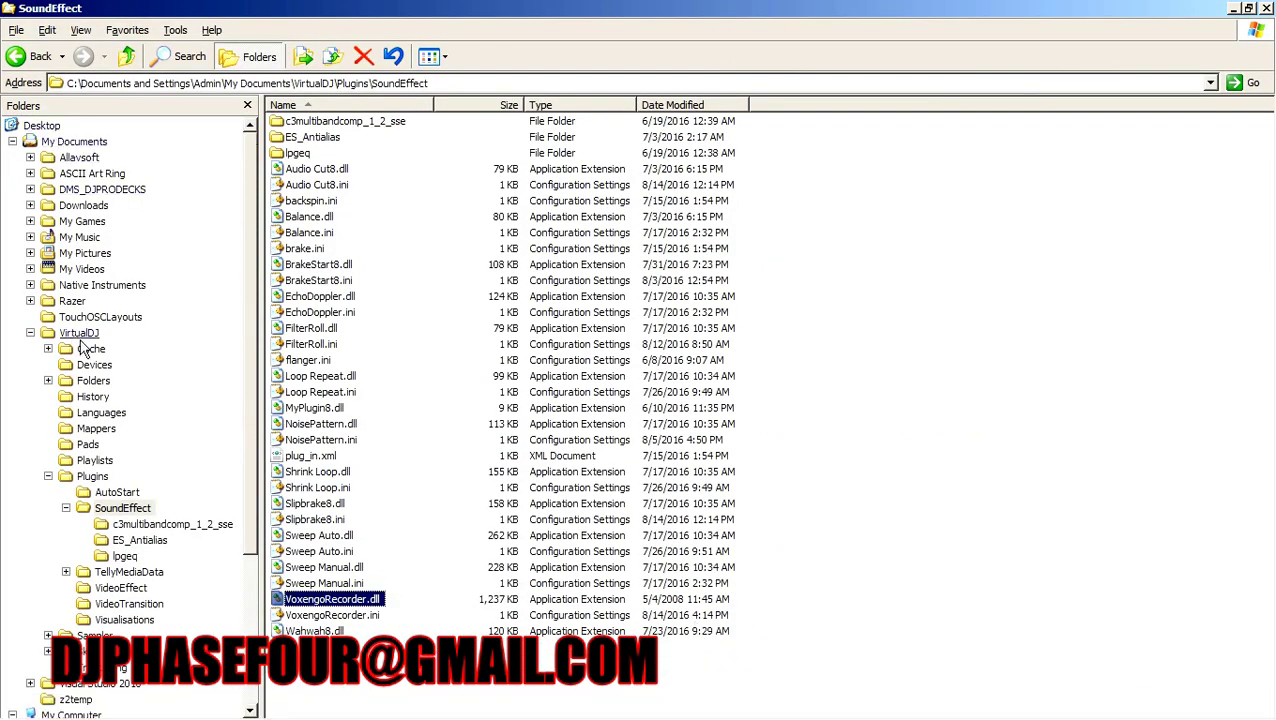
Step: Confirm VoxengoRecorder.dll is in the SoundEffect plugins folder, then return to VirtualDJ
{"action": "left_click", "coordinate": [131, 512]}
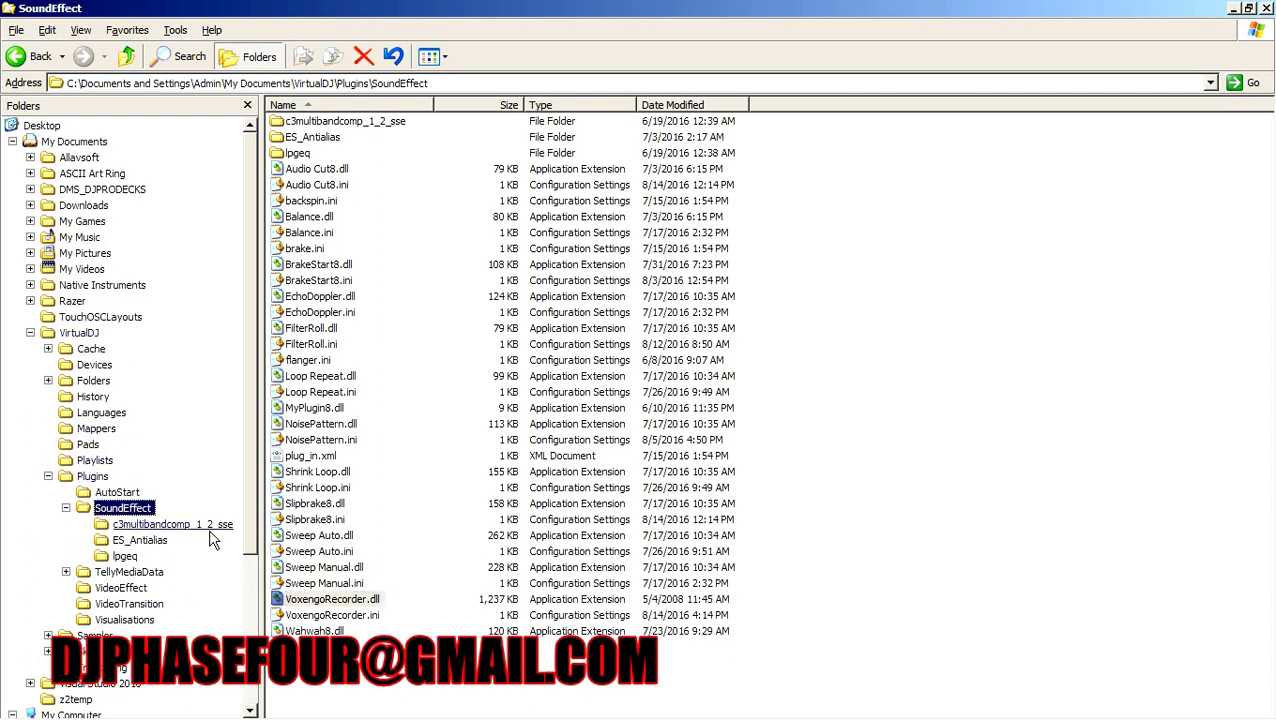
{"action": "left_click", "coordinate": [362, 598]}
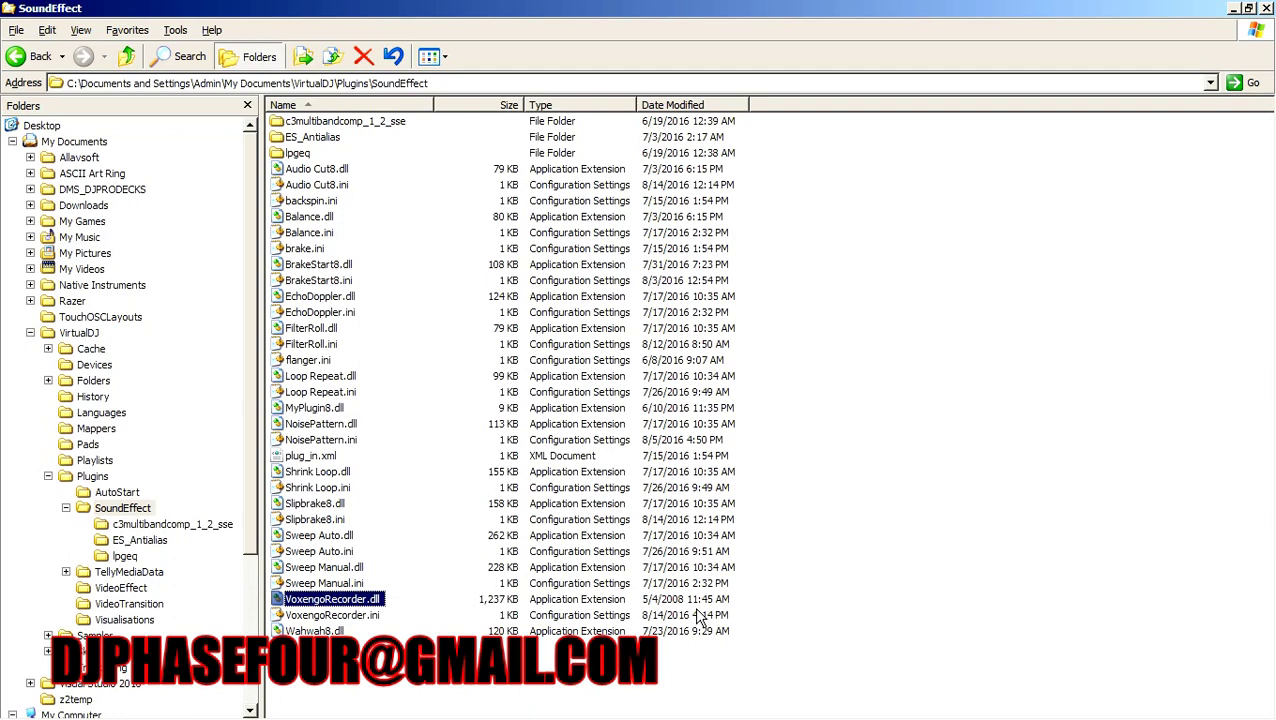
{"action": "mouse_move", "coordinate": [437, 717]}
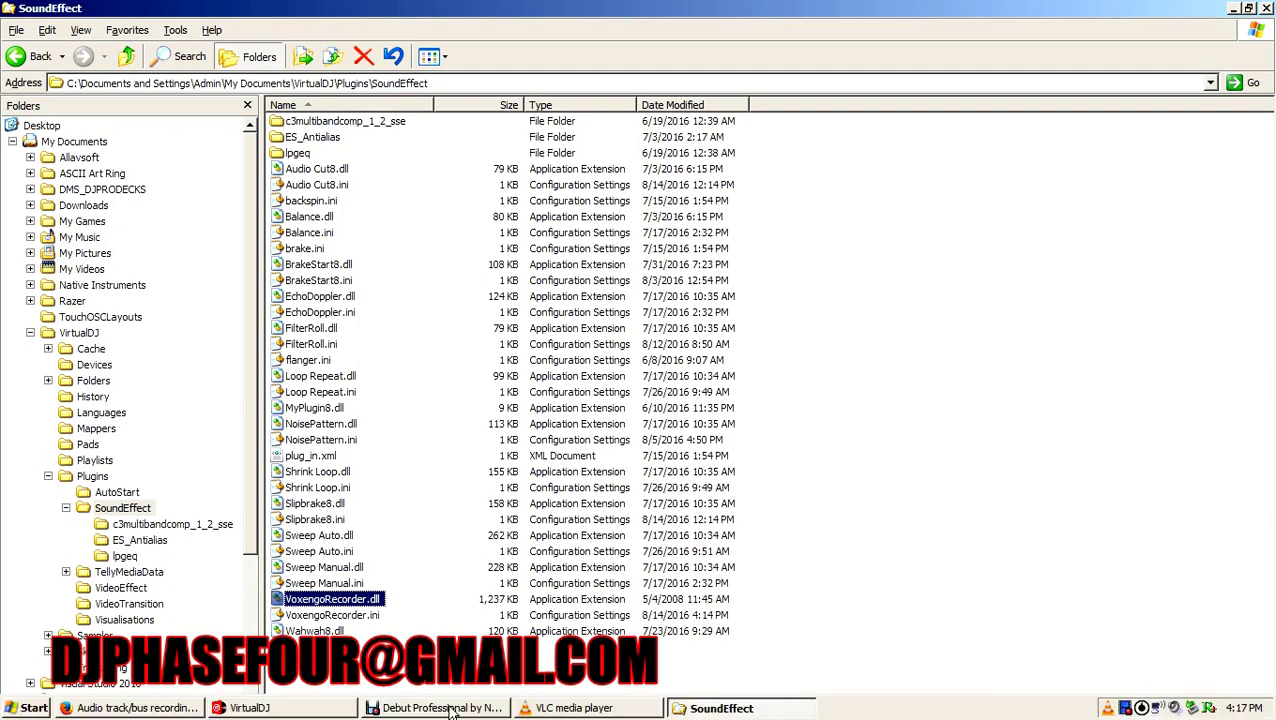
{"action": "left_click", "coordinate": [238, 702]}
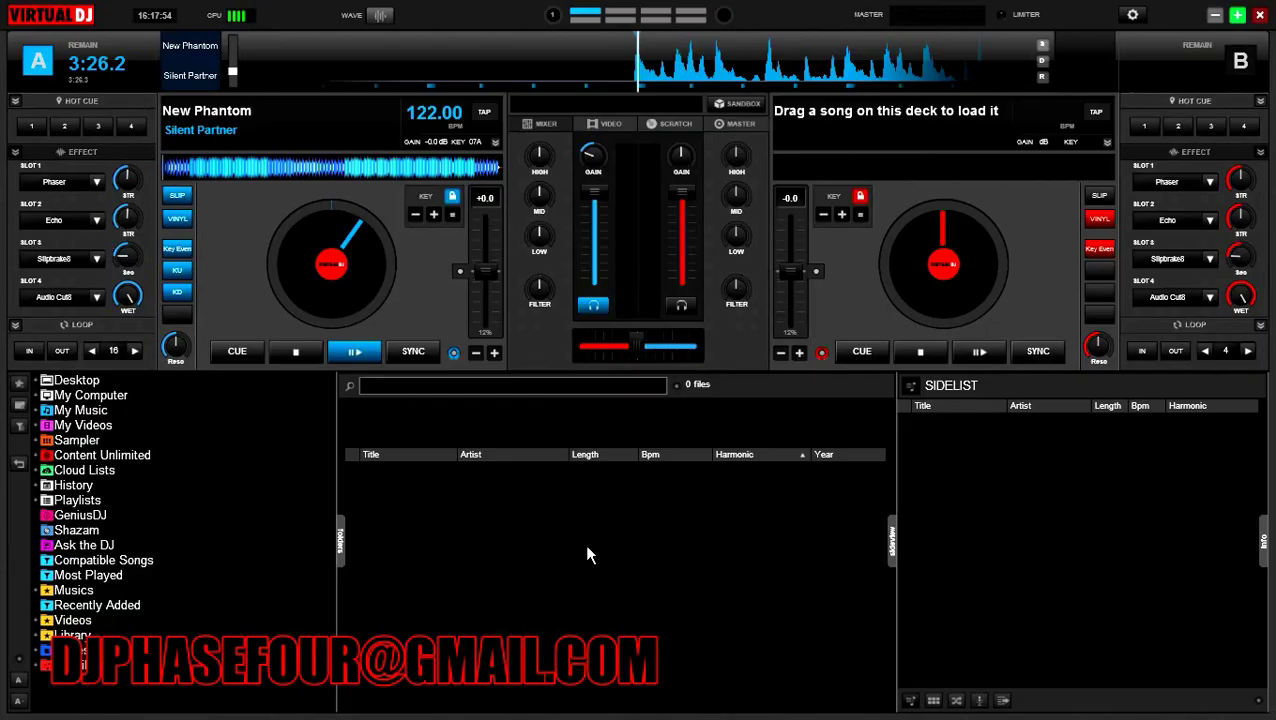
Step: Choose VoxengoRecorder as VirtualDJ's master effect on the Master tab and switch it on
{"action": "left_click", "coordinate": [749, 124]}
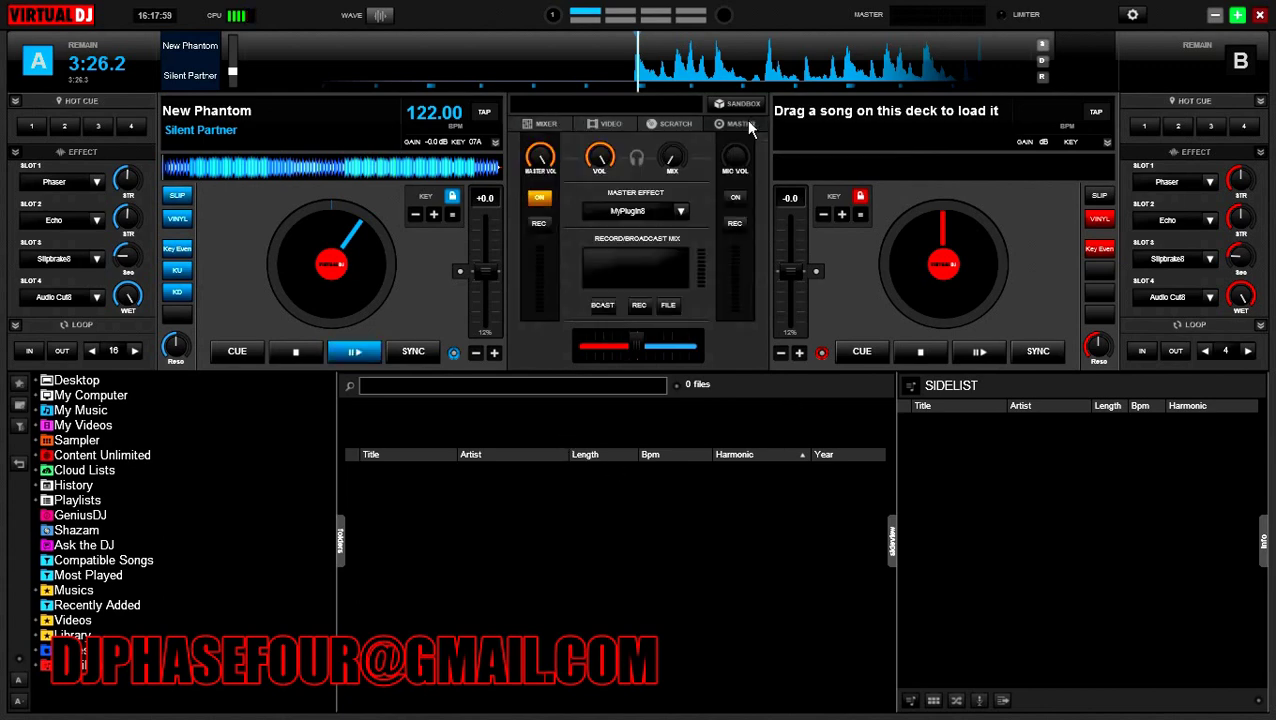
{"action": "left_click", "coordinate": [682, 211]}
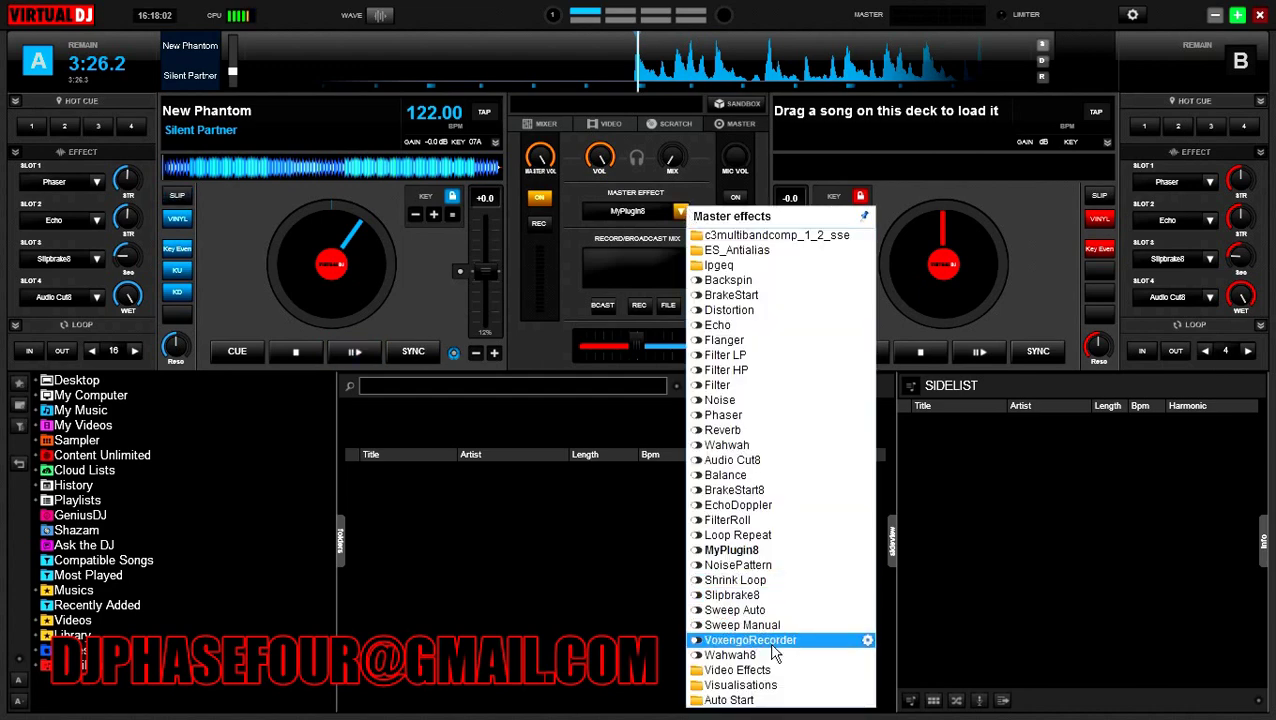
{"action": "left_click", "coordinate": [772, 640]}
{"action": "left_click", "coordinate": [645, 211]}
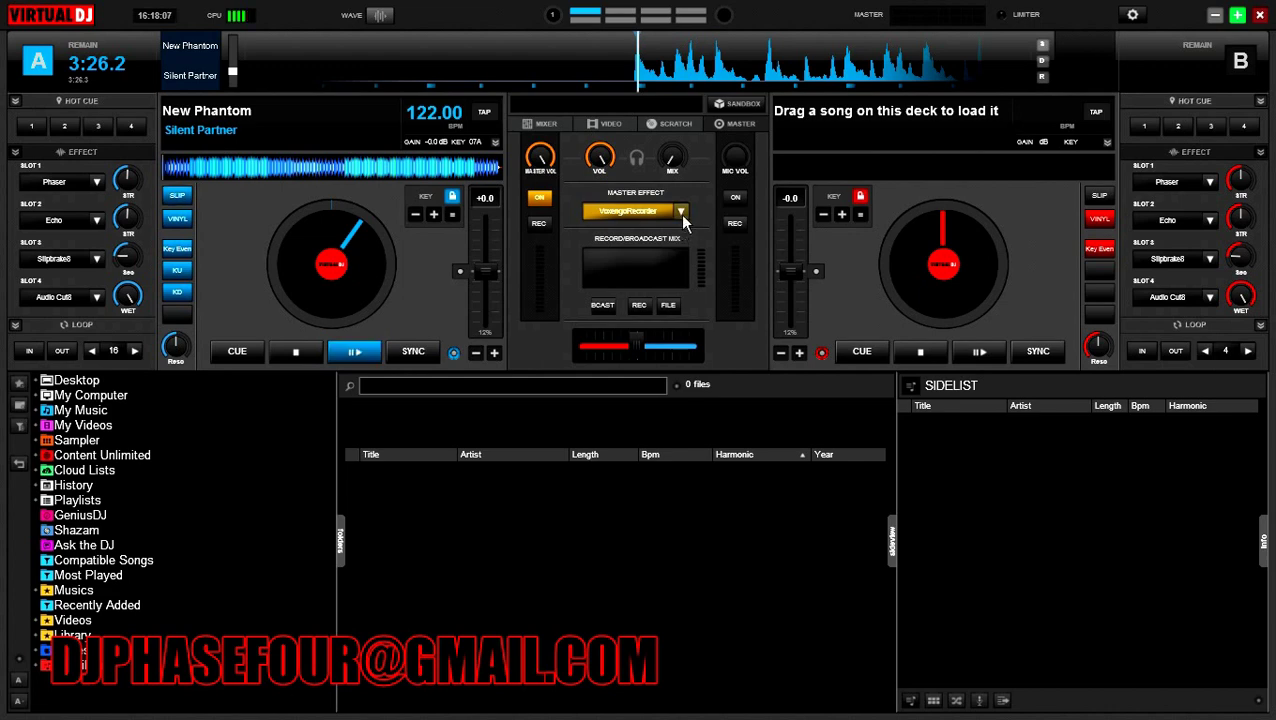
{"action": "left_click", "coordinate": [681, 213]}
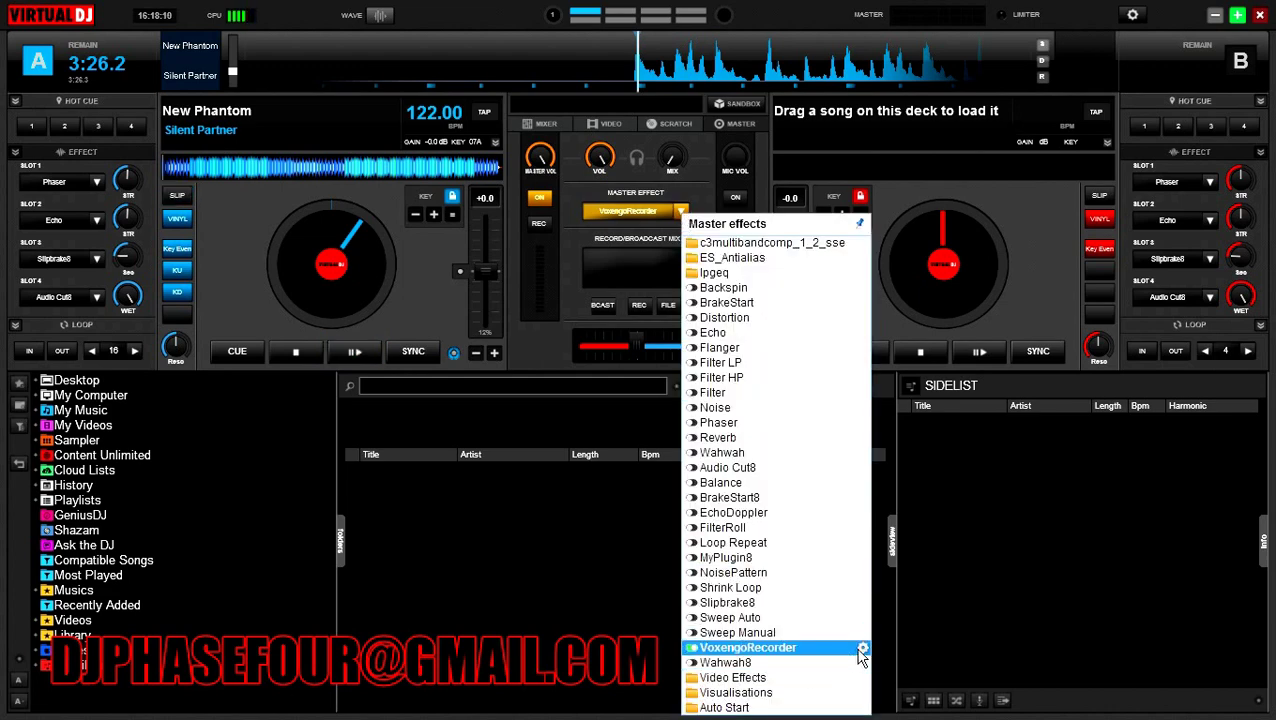
Step: Change VoxengoRecorder's bit depth from 16 to 32 float in its settings
{"action": "left_click", "coordinate": [862, 649]}
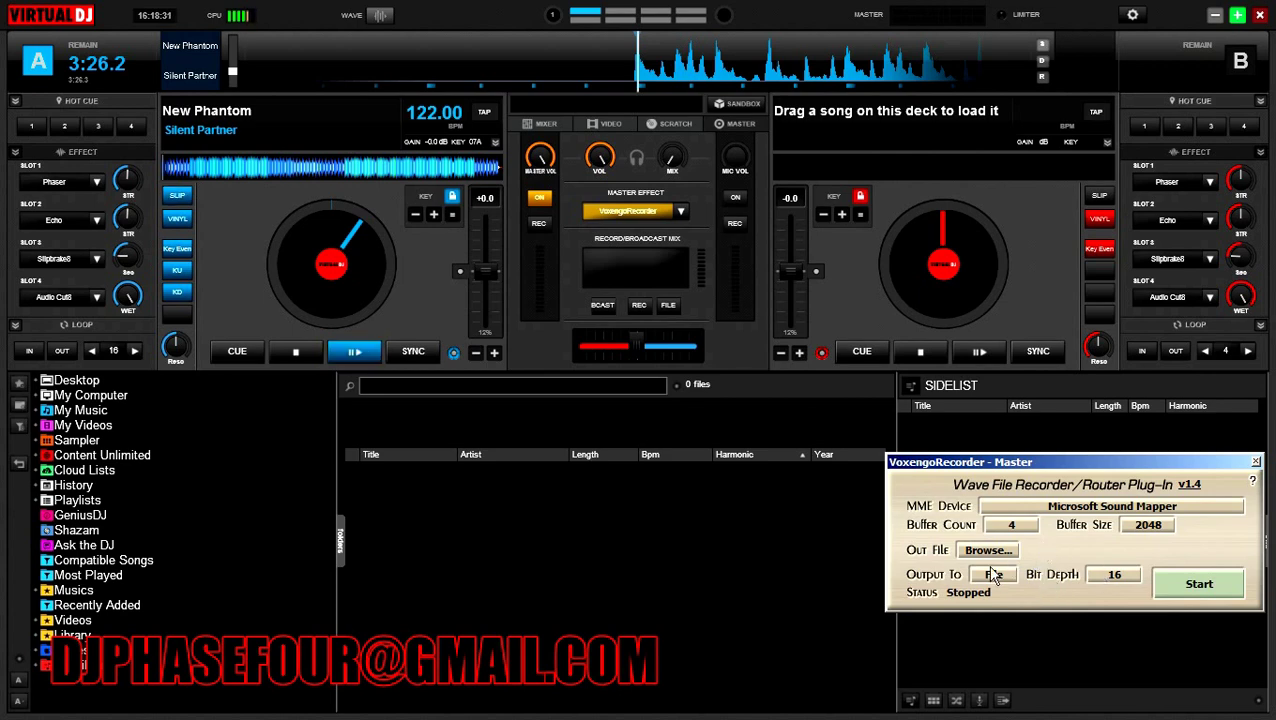
{"action": "left_click", "coordinate": [1136, 578]}
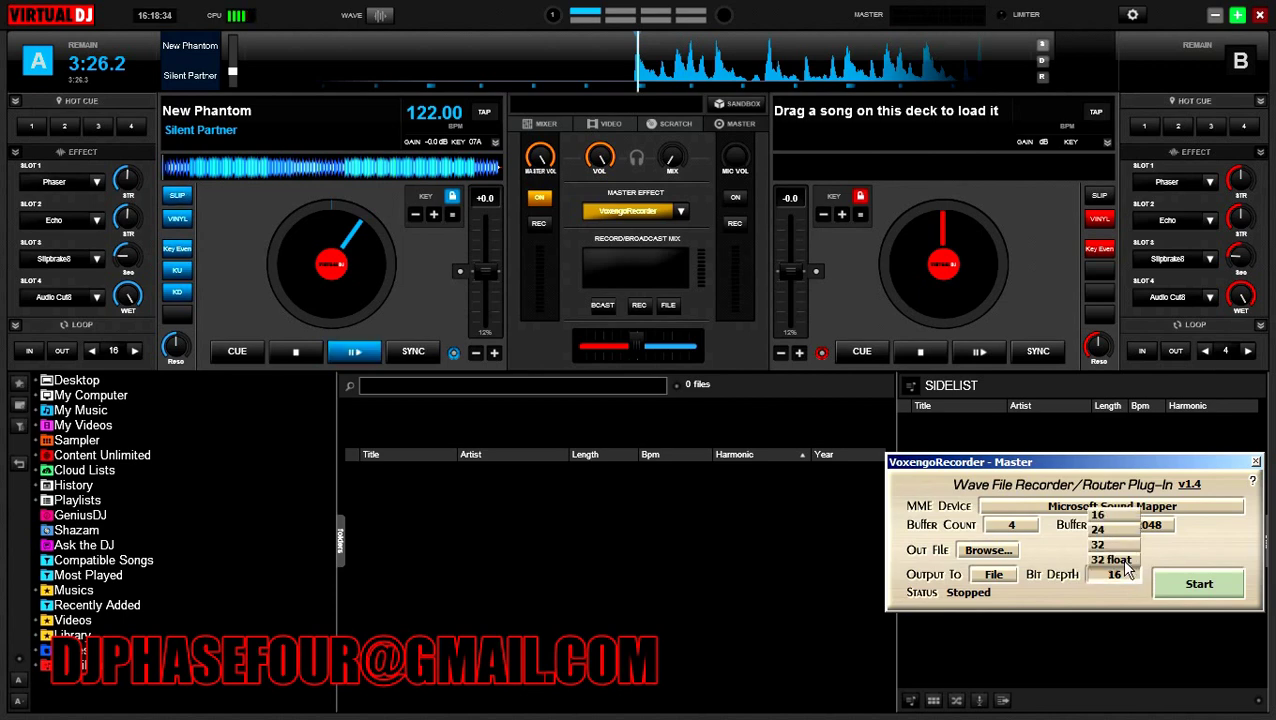
{"action": "left_click", "coordinate": [1120, 558]}
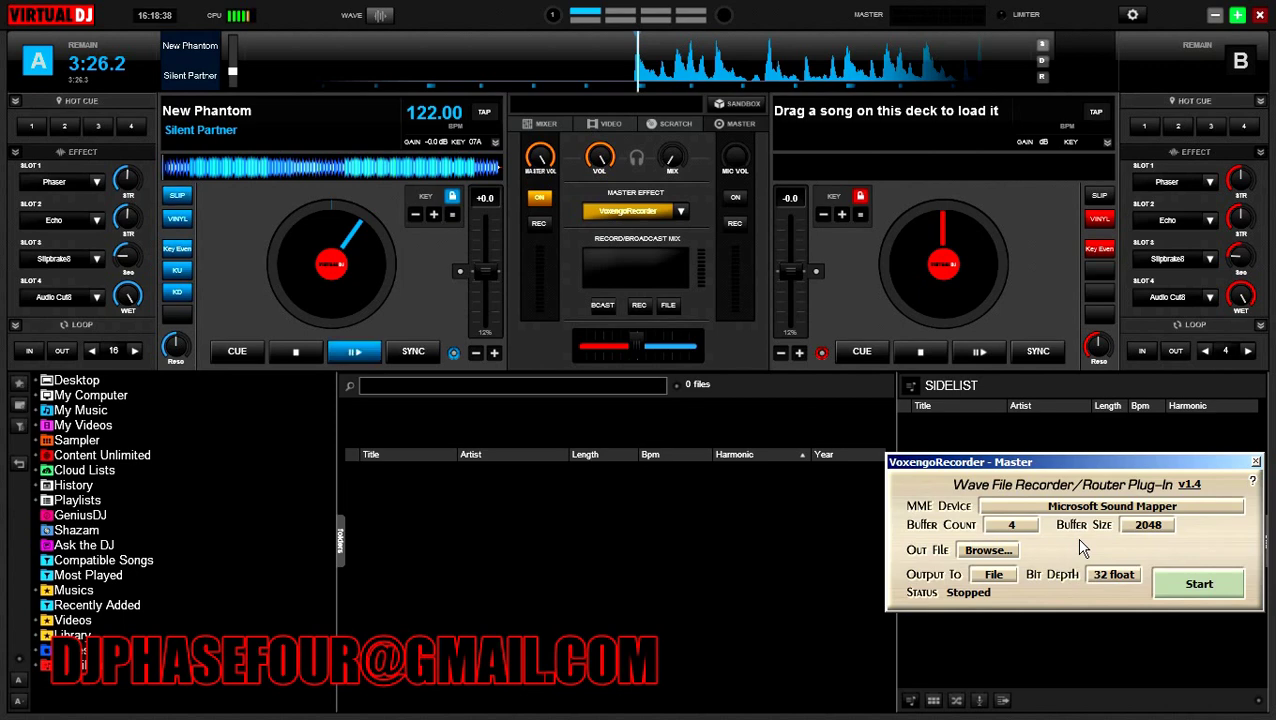
Step: Set the recorder's output file to tuttest.wav in My Documents, replacing the existing file
{"action": "left_click", "coordinate": [986, 550]}
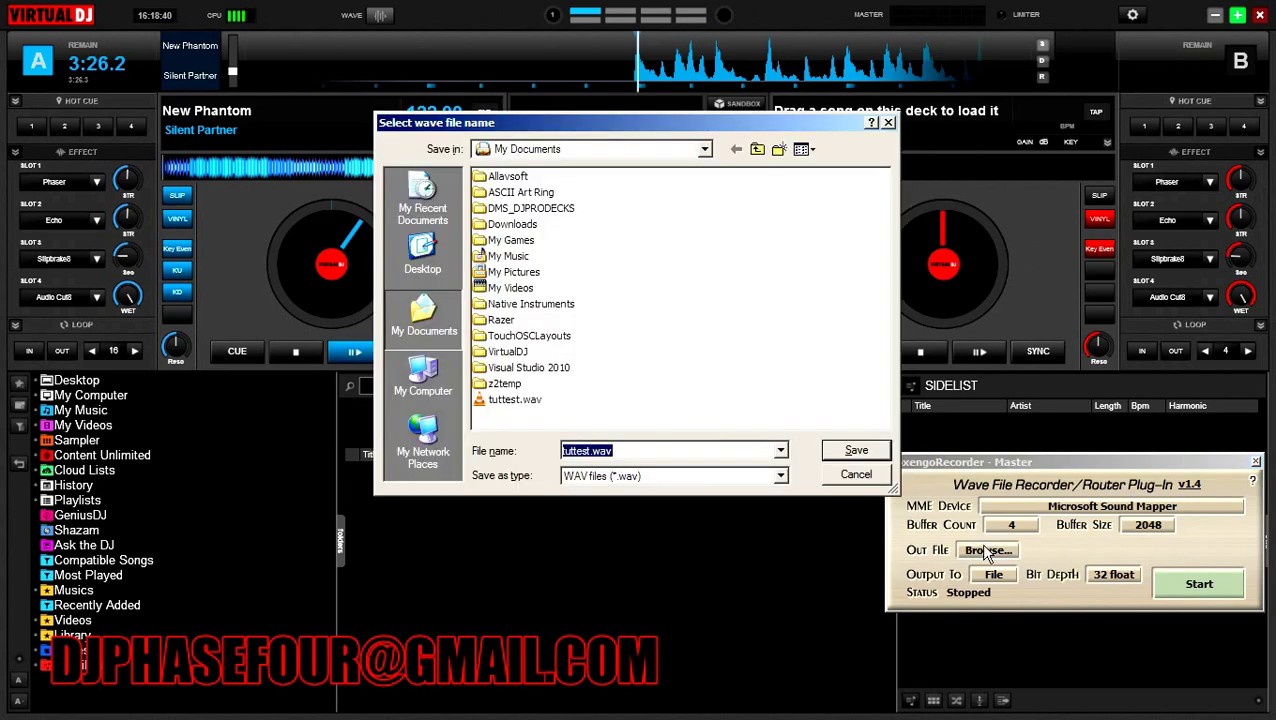
{"action": "key", "text": "Home"}
{"action": "left_click", "coordinate": [514, 401]}
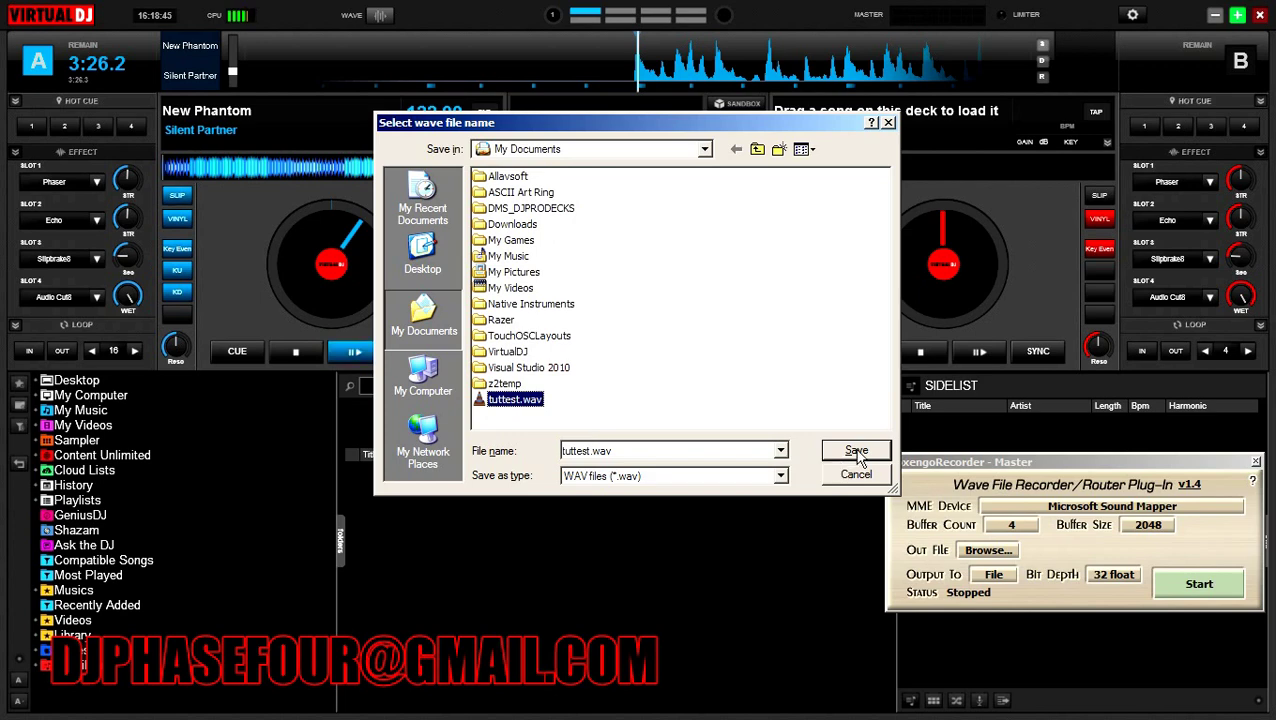
{"action": "left_click", "coordinate": [857, 452]}
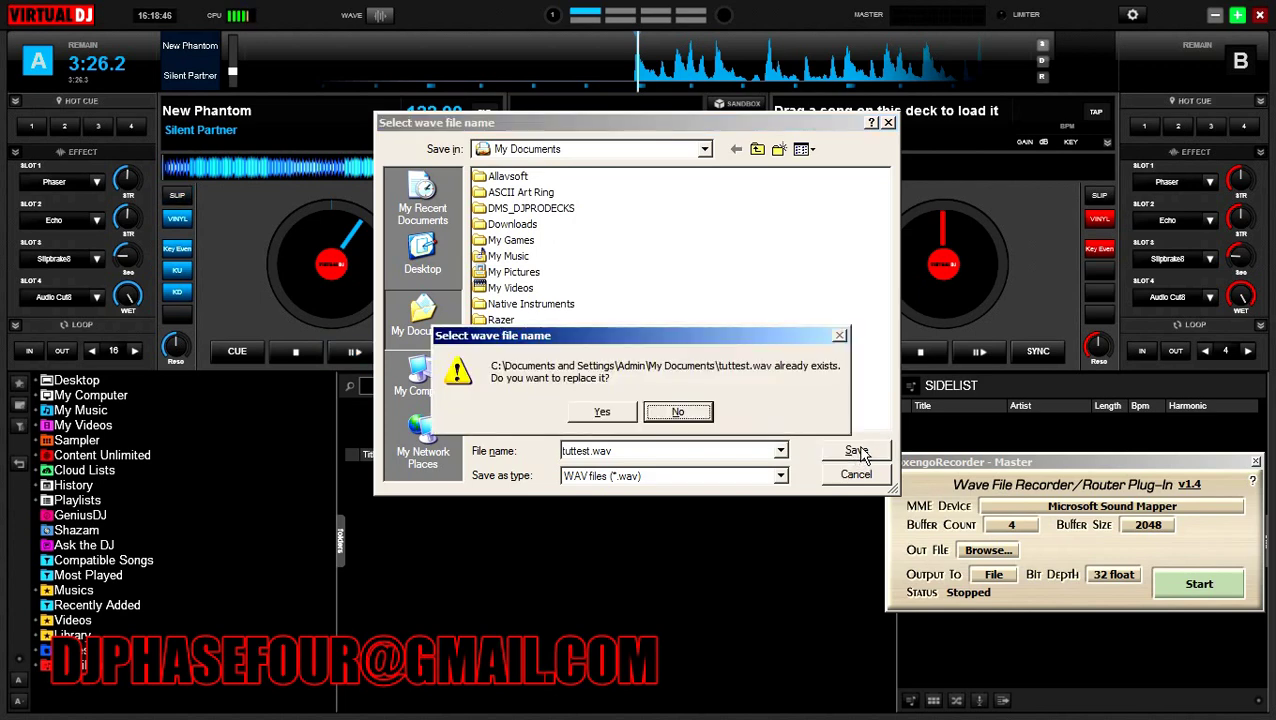
{"action": "left_click", "coordinate": [626, 408]}
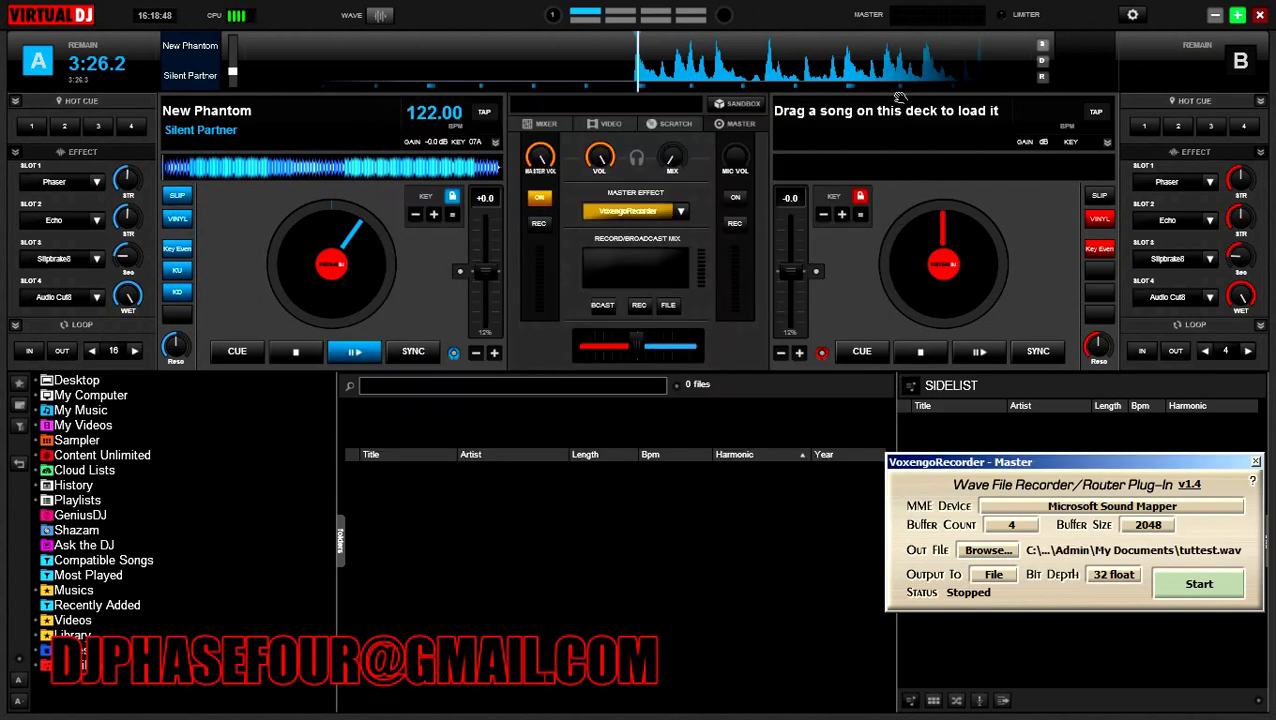
{"action": "left_click", "coordinate": [1132, 14]}
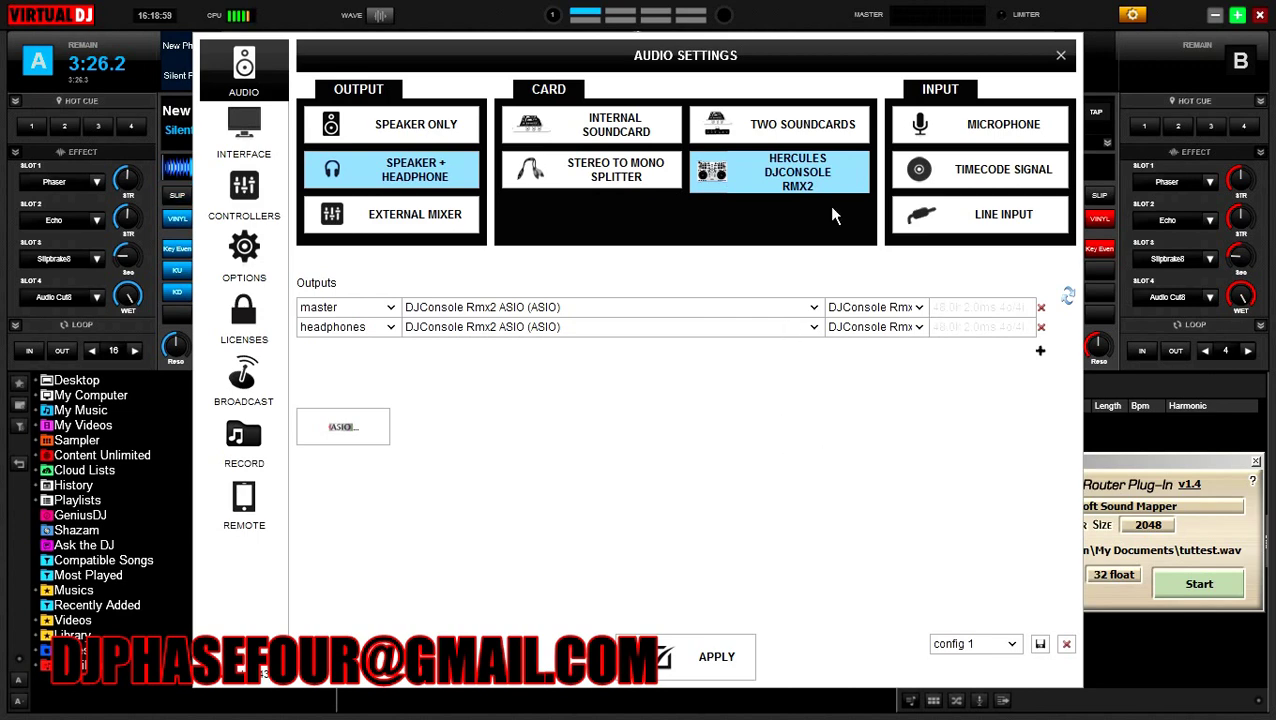
{"action": "left_click", "coordinate": [1058, 55]}
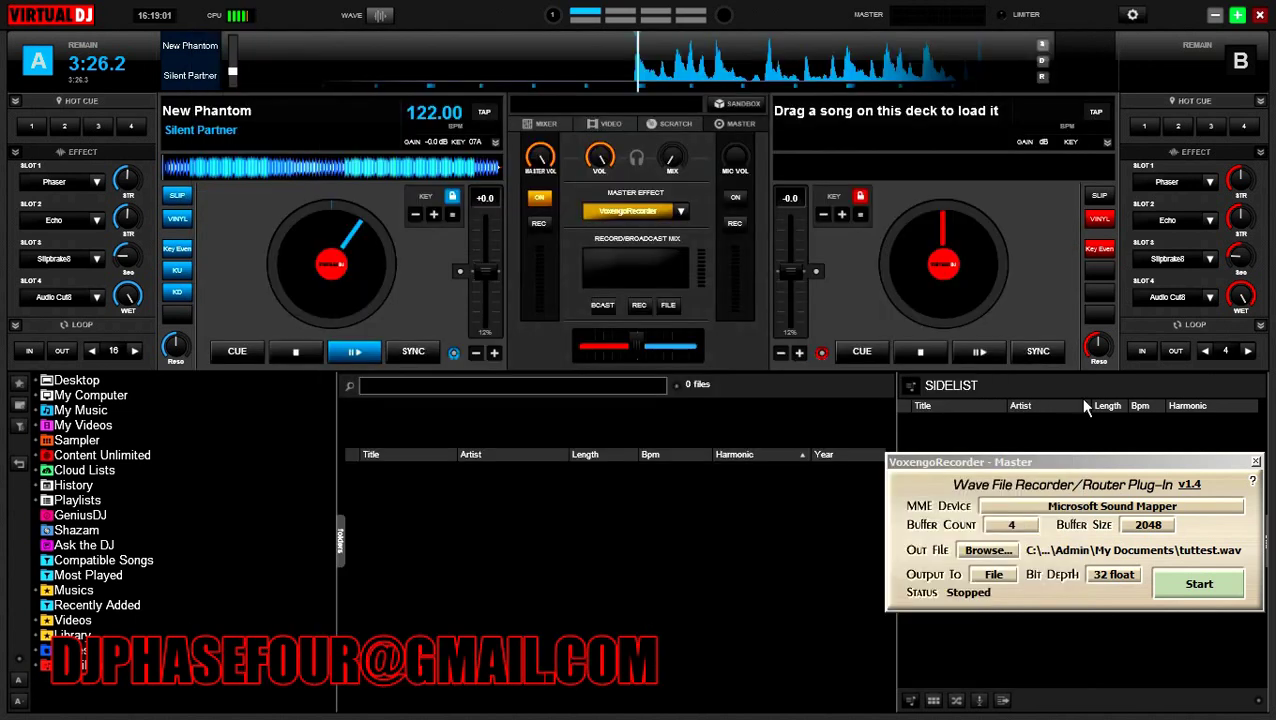
Step: Record about 18 seconds of deck A to tuttest.wav, stop the deck, and minimise VirtualDJ
{"action": "left_click", "coordinate": [1200, 588]}
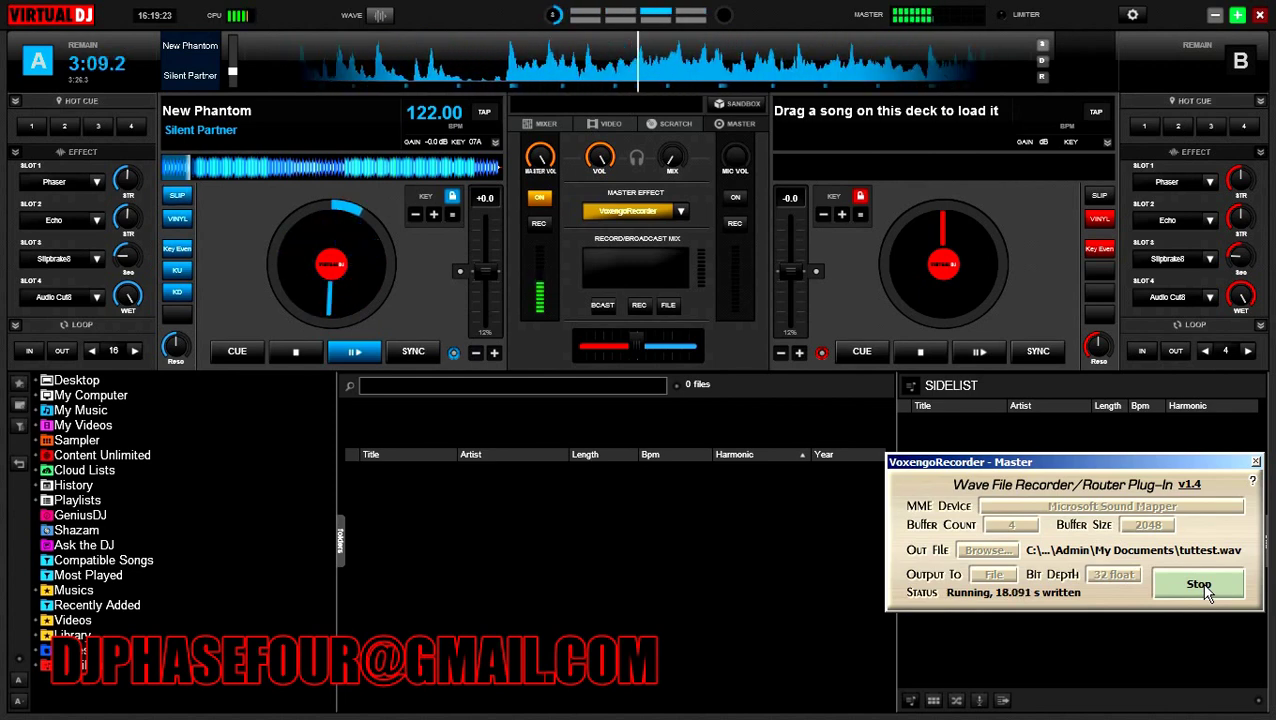
{"action": "left_click", "coordinate": [1200, 585]}
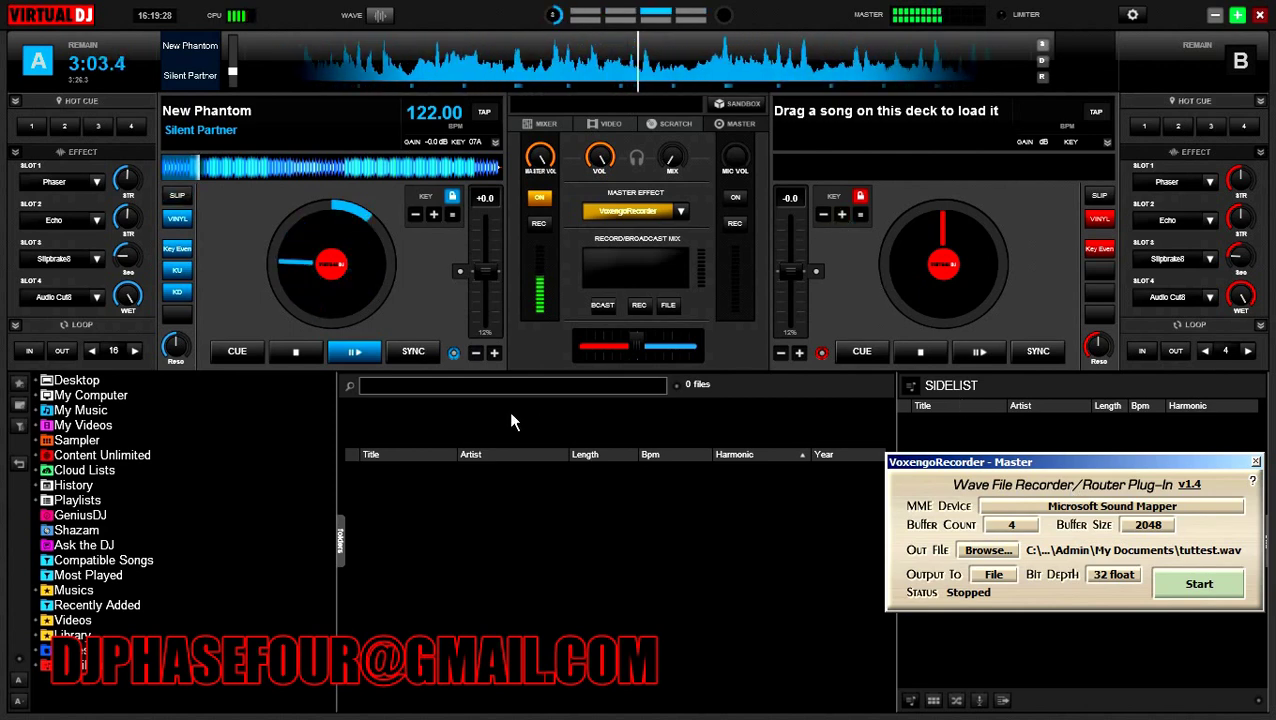
{"action": "key", "text": "space"}
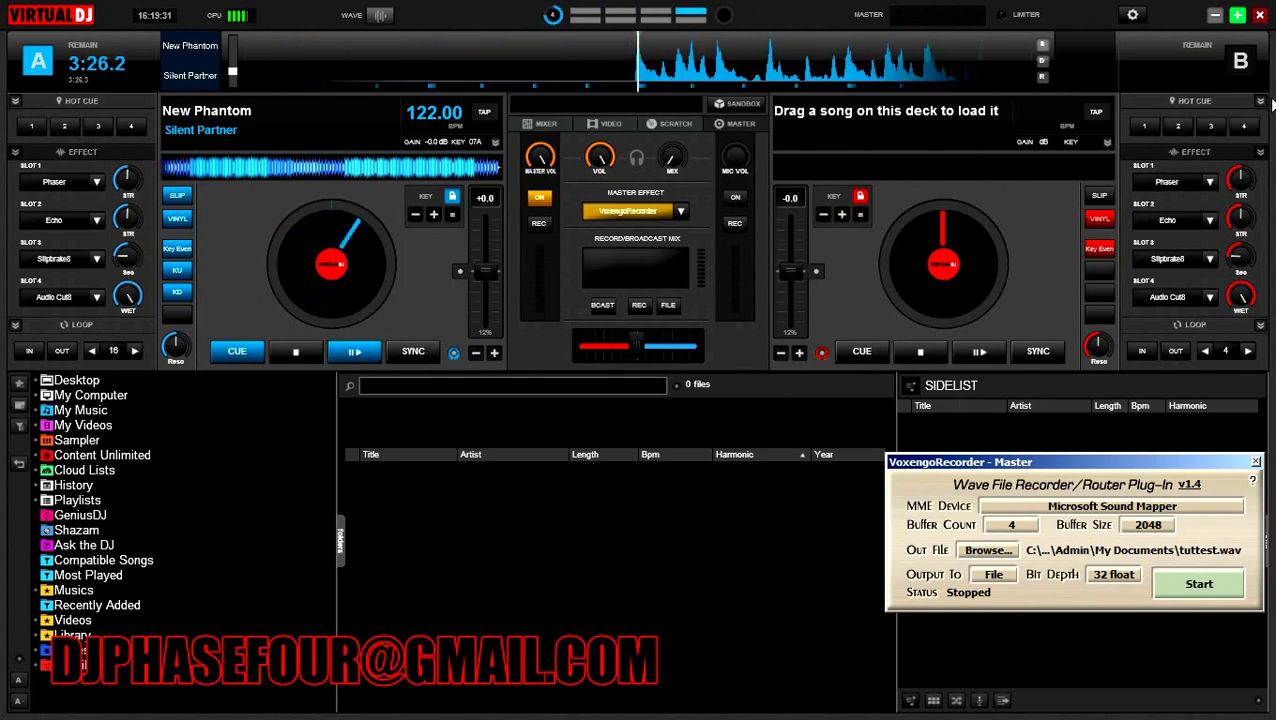
{"action": "left_click", "coordinate": [1214, 15]}
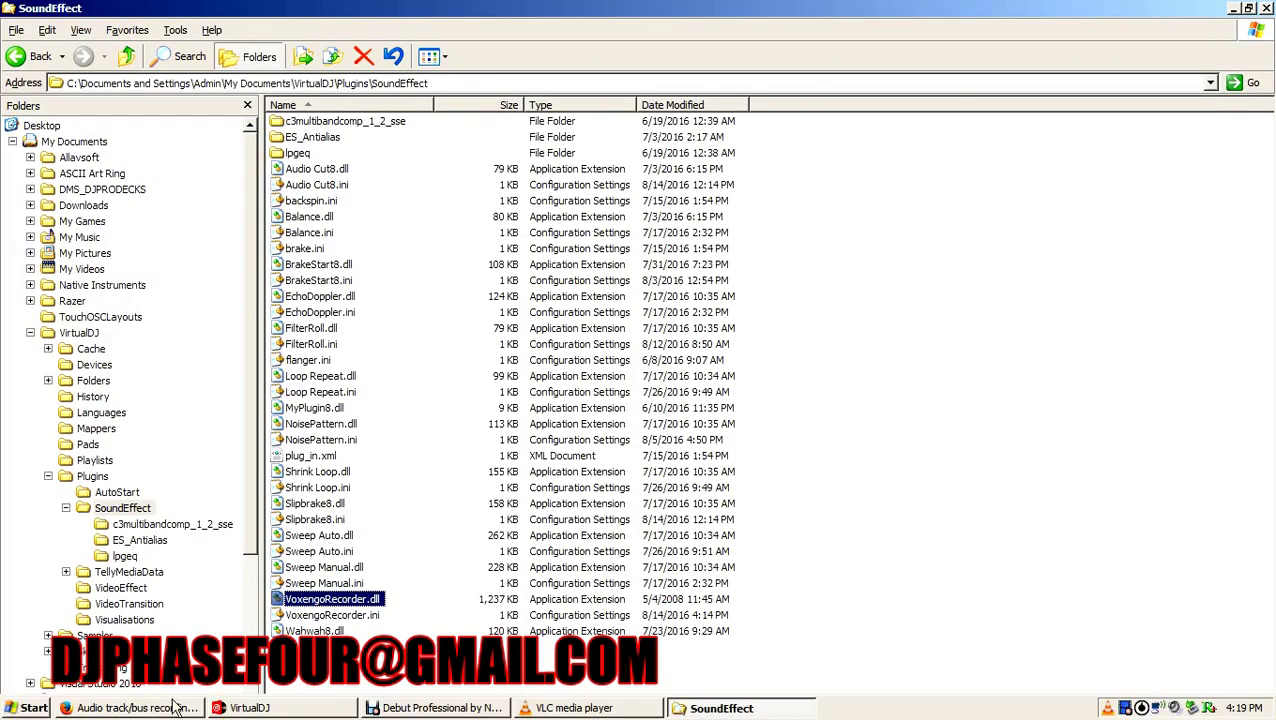
Step: Open tuttest.wav in VLC through Media > Open File and play it back
{"action": "left_click", "coordinate": [578, 708]}
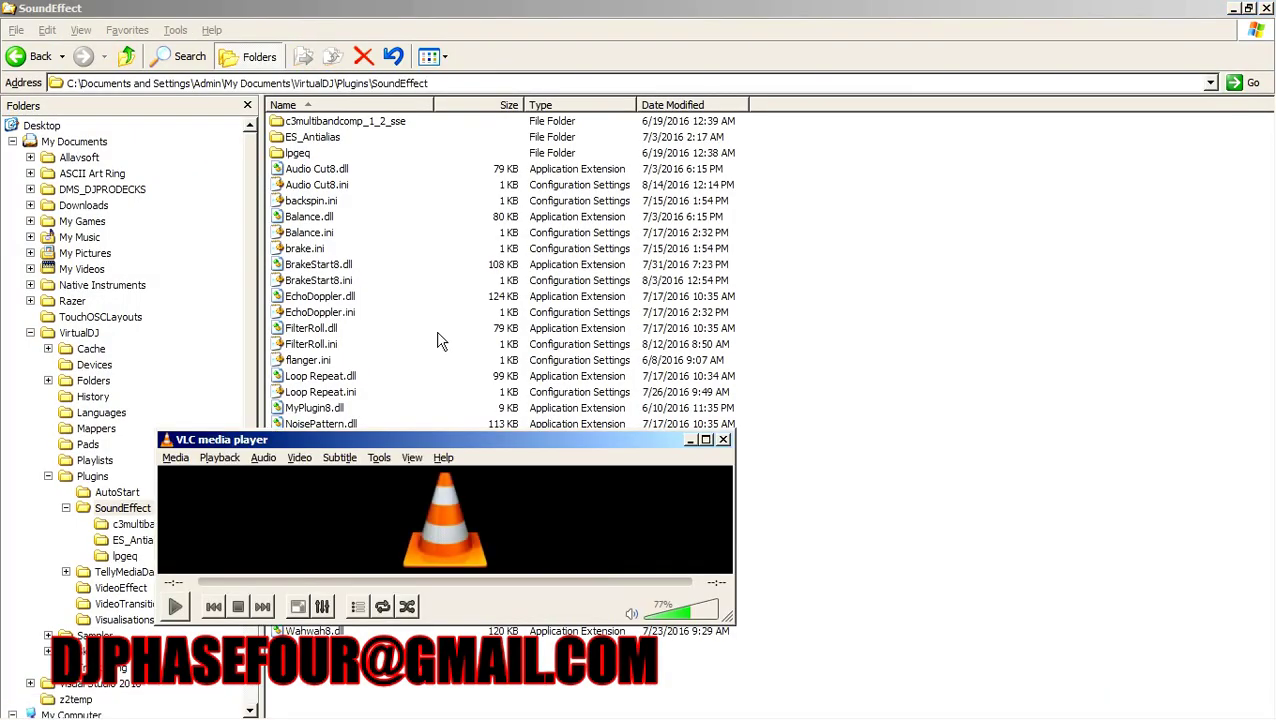
{"action": "left_click", "coordinate": [176, 457]}
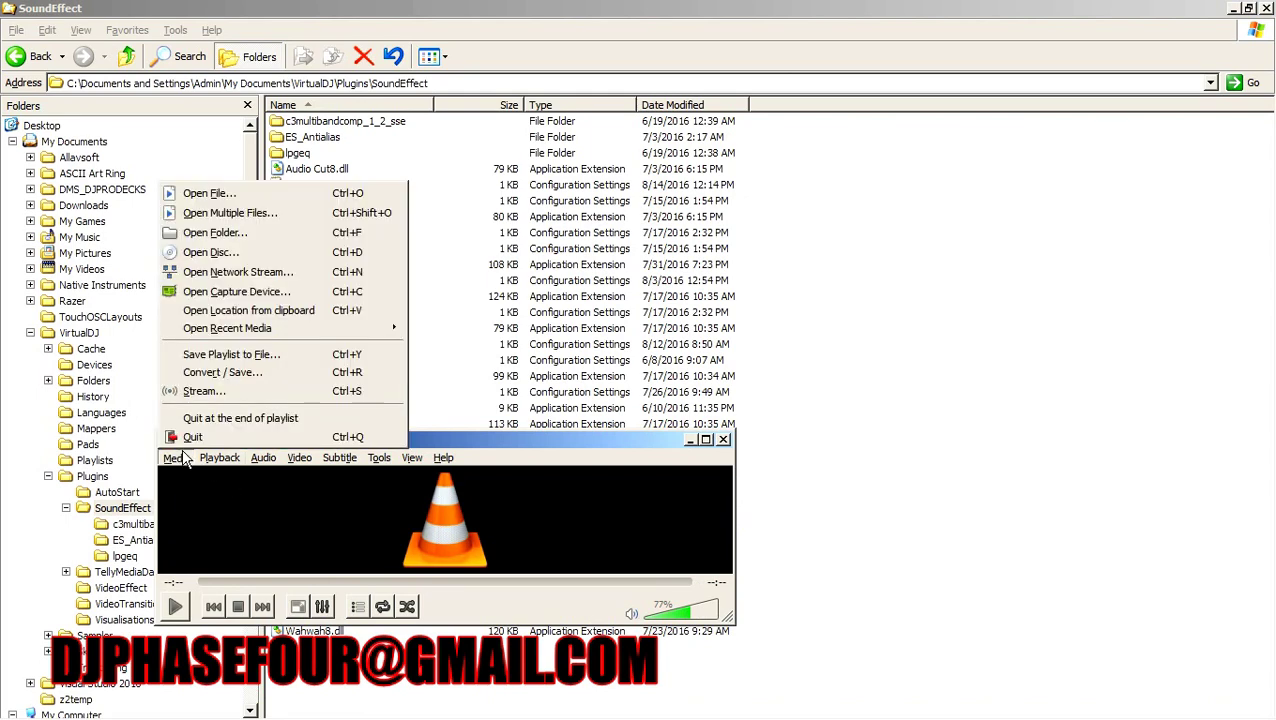
{"action": "left_click", "coordinate": [298, 197]}
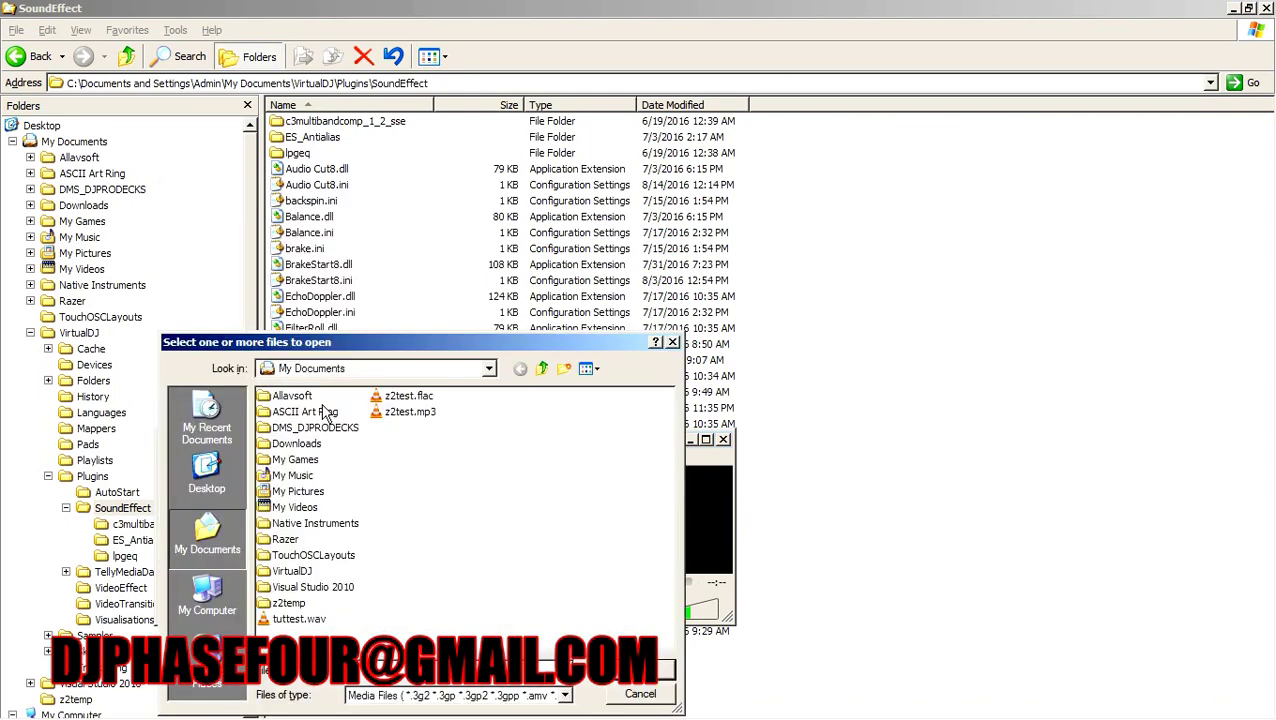
{"action": "left_click", "coordinate": [316, 620]}
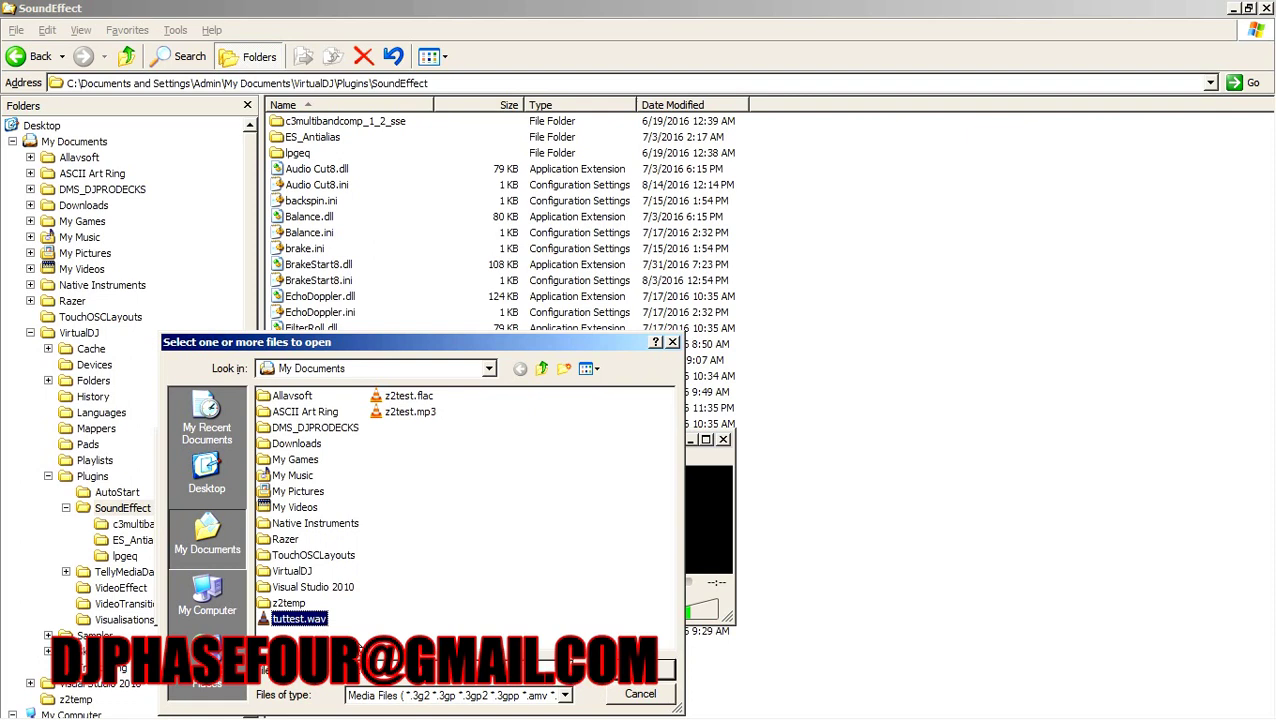
{"action": "left_click", "coordinate": [660, 670]}
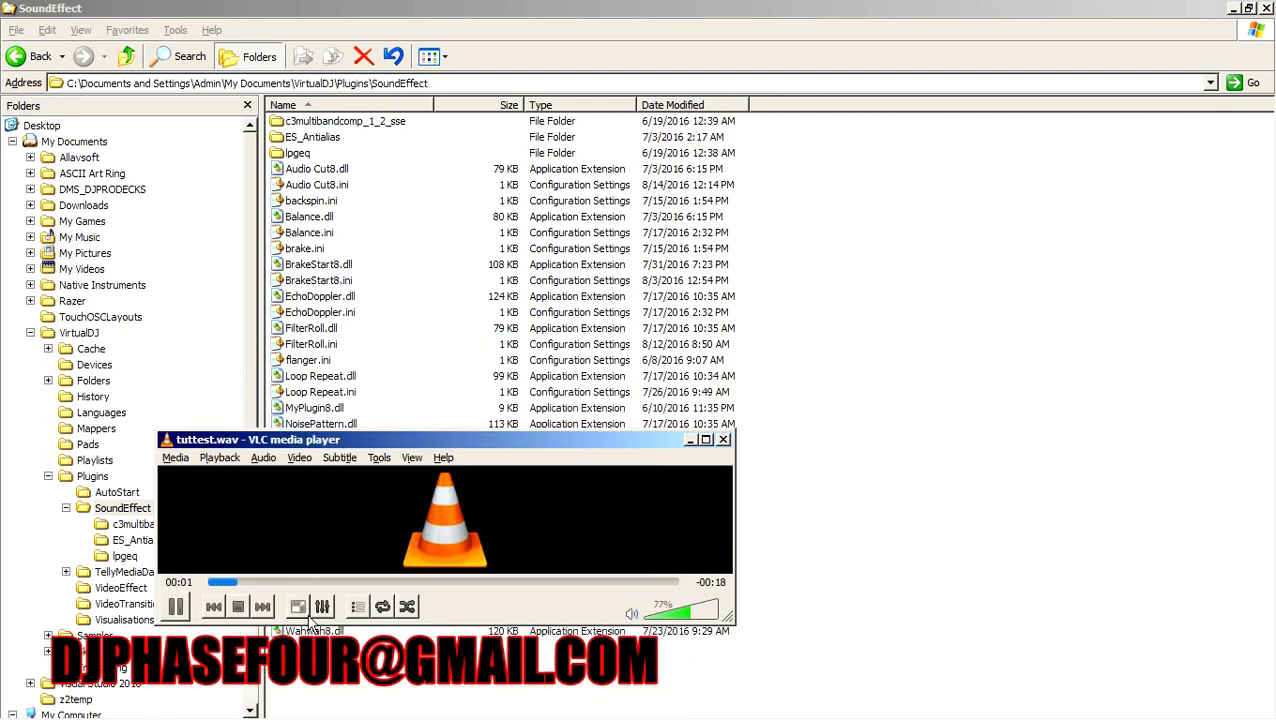
Step: Show VLC's codec information for tuttest.wav: stereo, 32-bit float, 48000 Hz
{"action": "right_click", "coordinate": [315, 510]}
{"action": "mouse_move", "coordinate": [436, 440]}
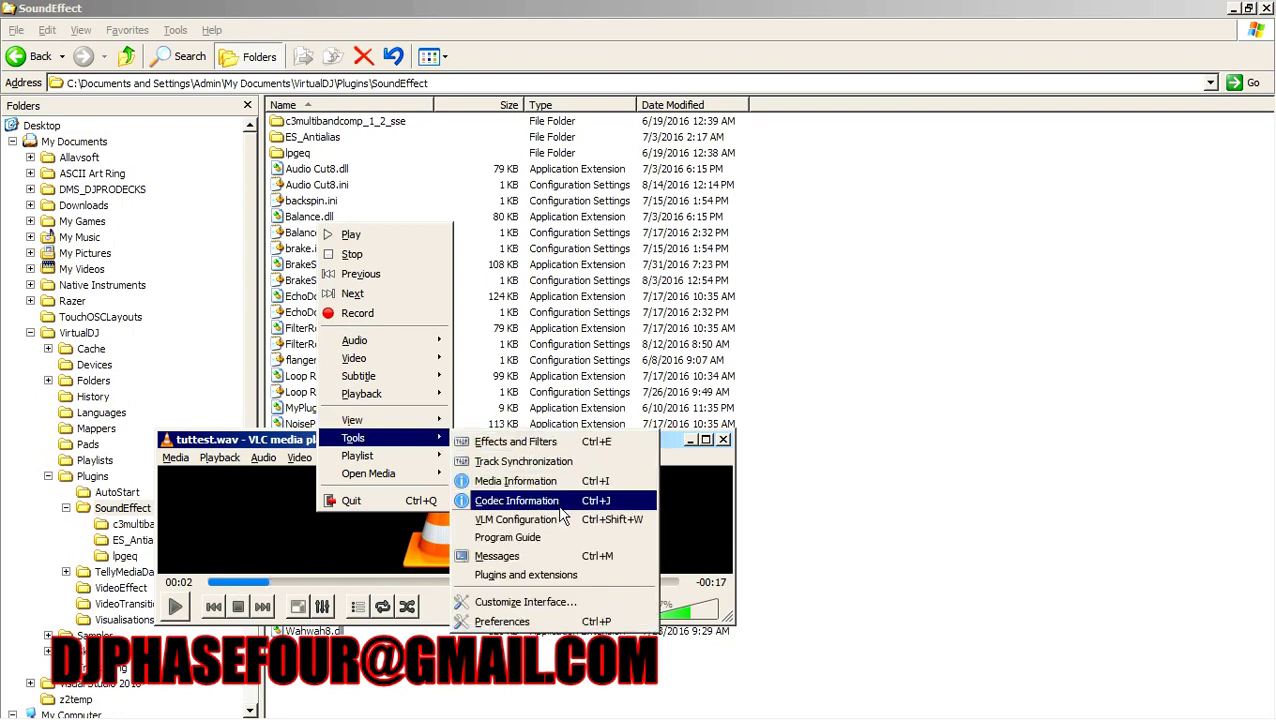
{"action": "left_click", "coordinate": [516, 500]}
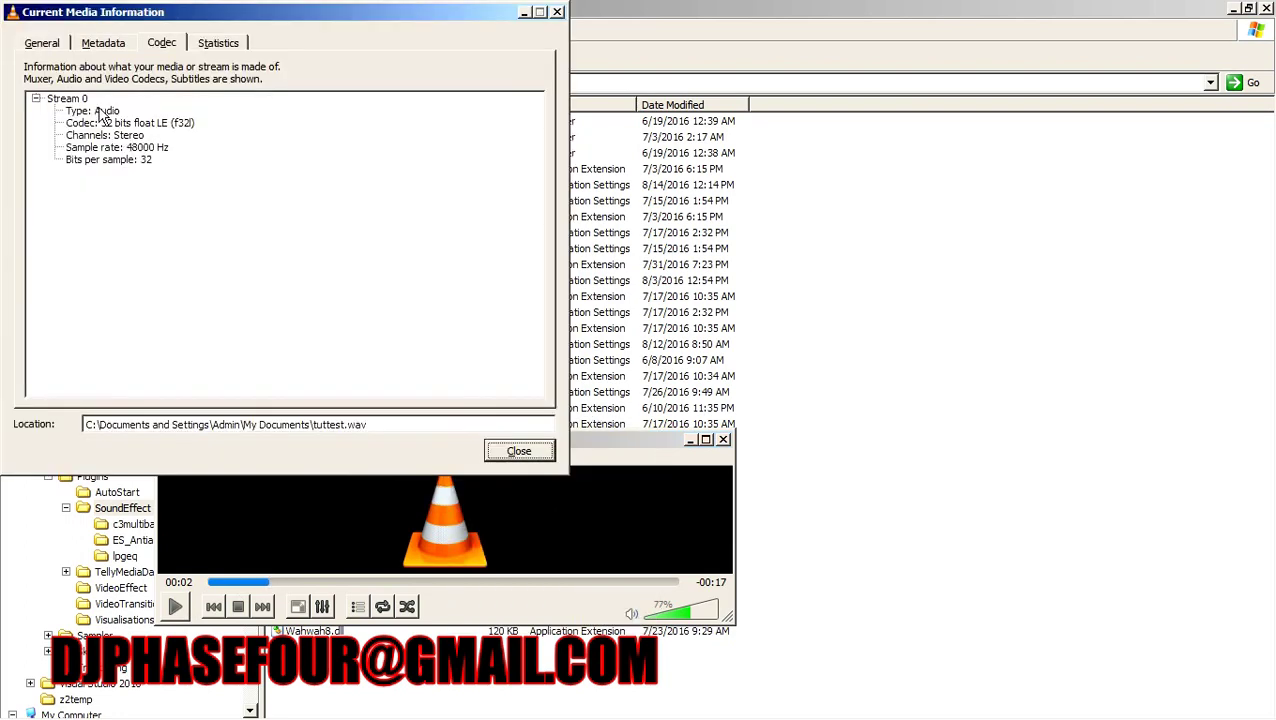